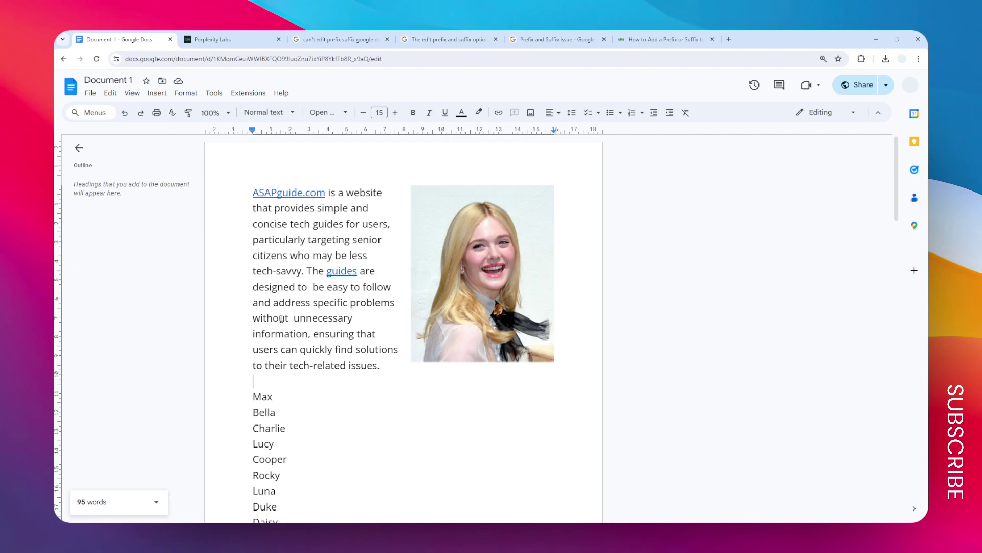
scroll(282, 318, down, 2)
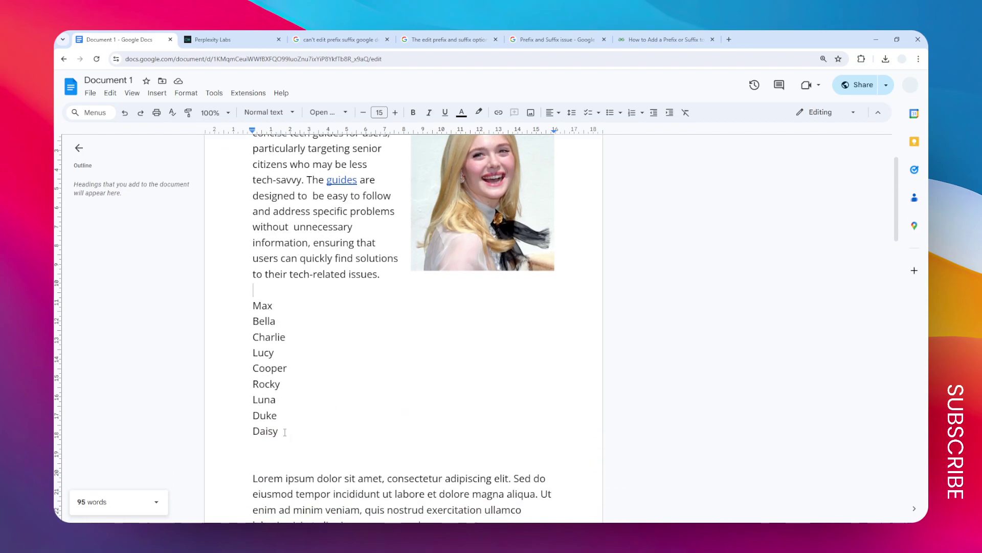
Step: Convert the nine names, Max through Daisy, into a numbered list 1–9
drag(282, 432, 246, 312)
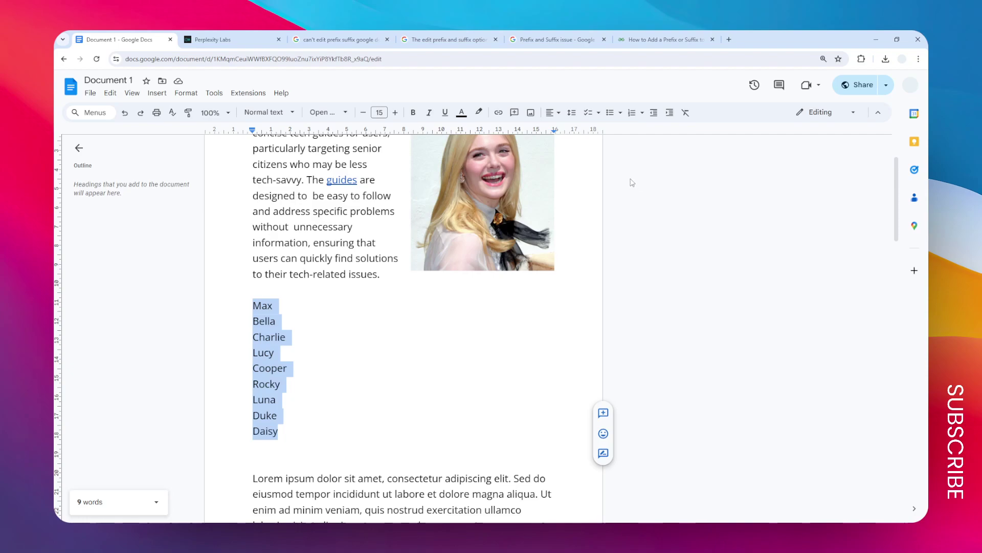
click(610, 113)
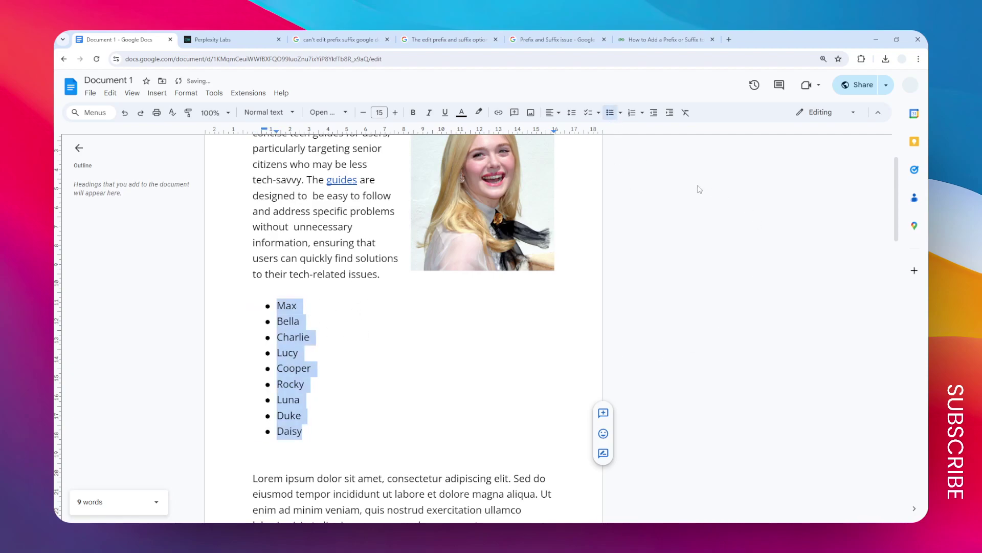
click(631, 113)
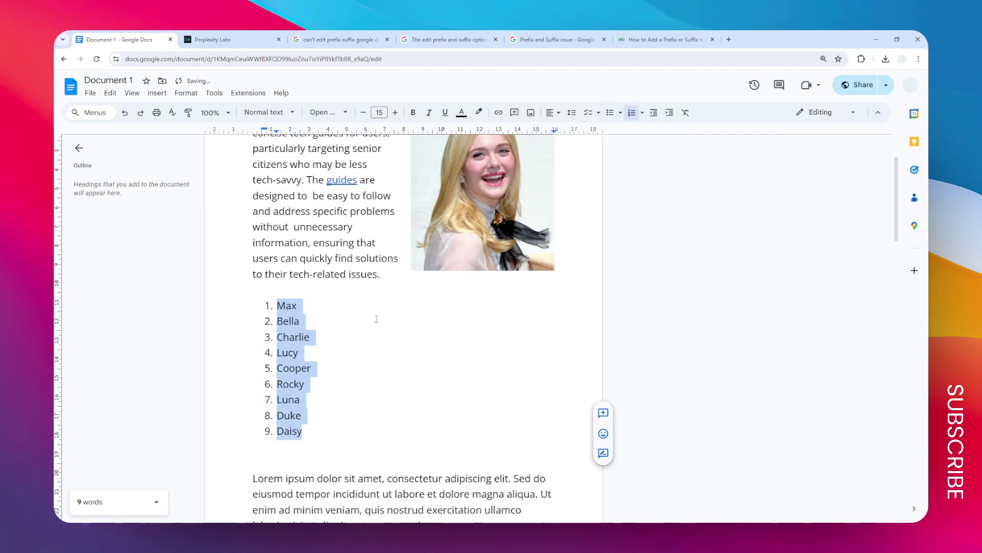
scroll(376, 318, up, 2)
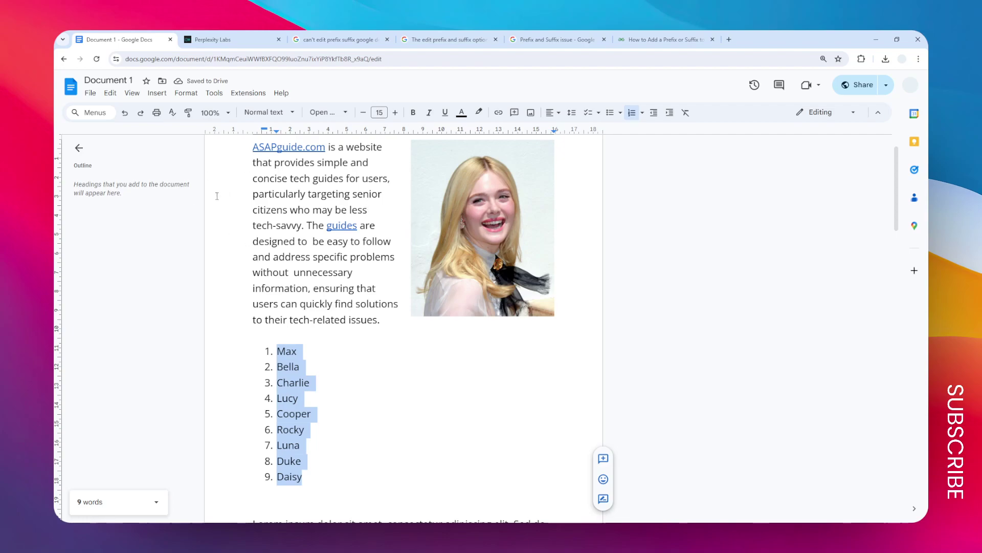
click(186, 92)
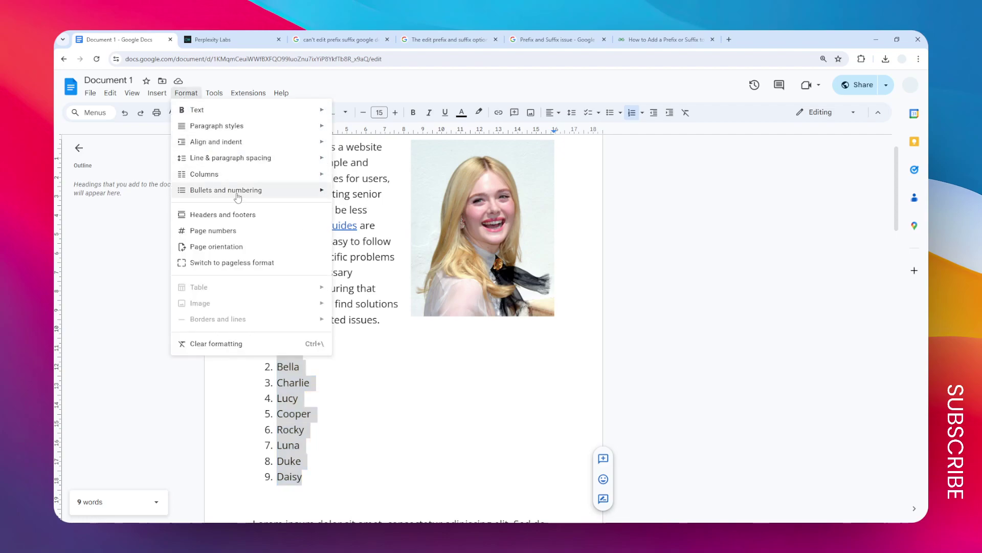
mouse_move(392, 192)
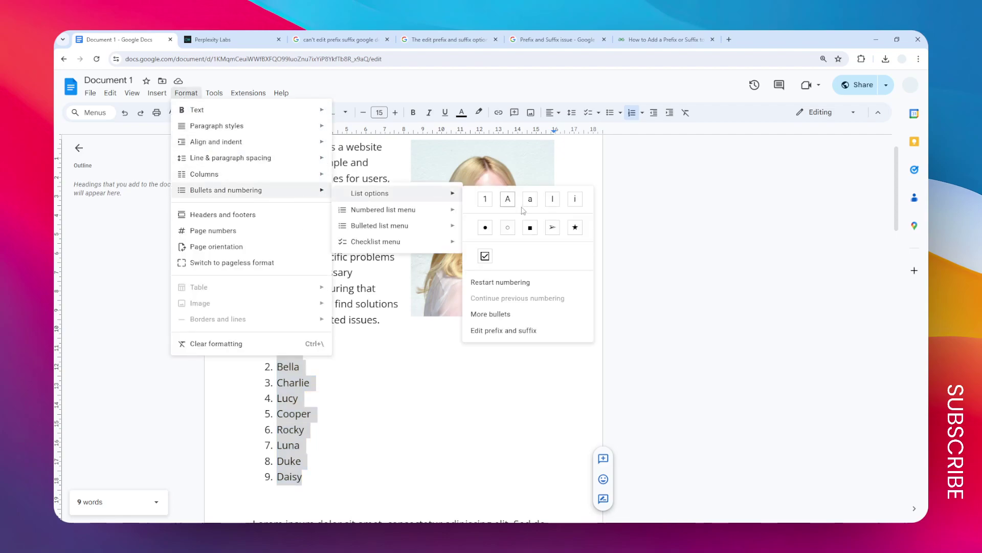
Step: Give the list numbers the prefix 'Name' and a dot suffix, reading Name1. to Name9
click(526, 332)
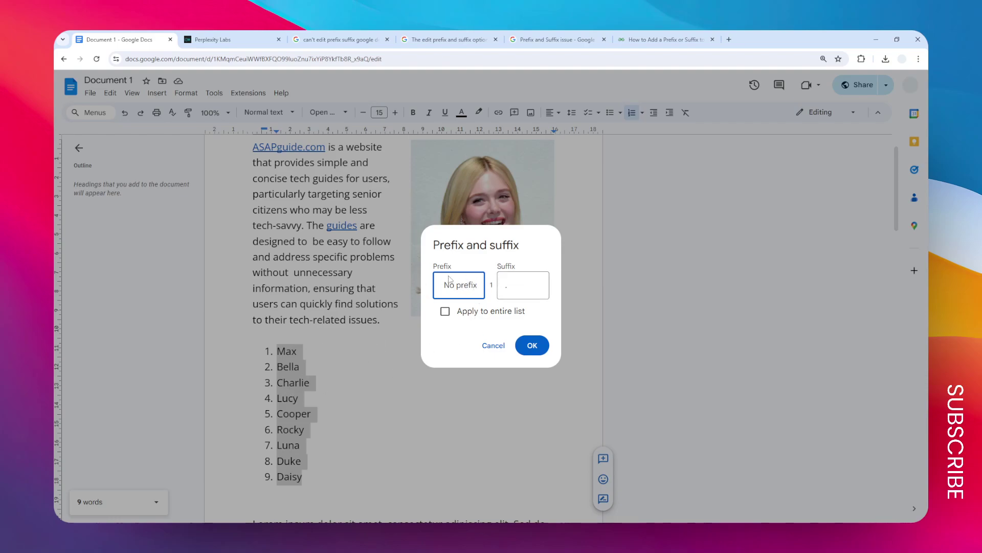
text(Name)
click(524, 283)
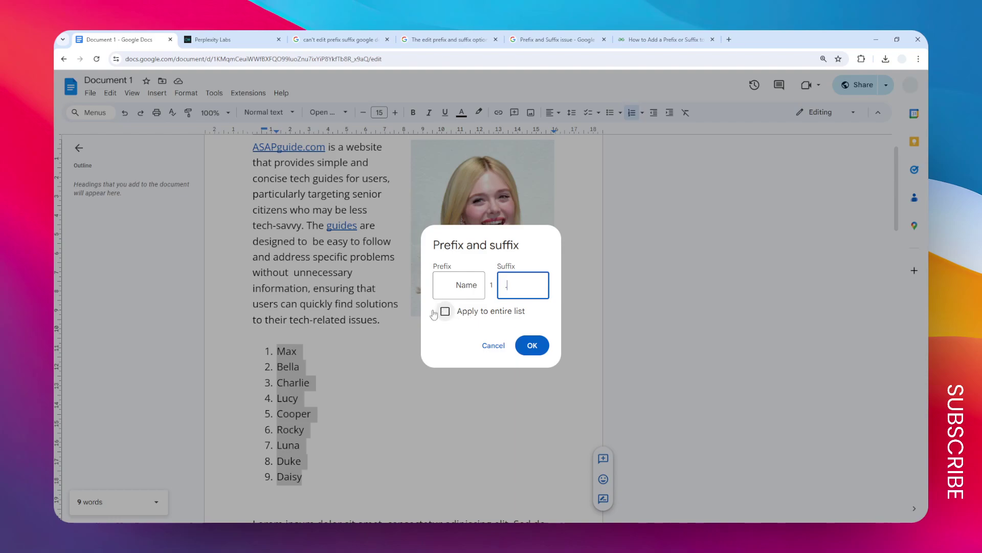
click(532, 345)
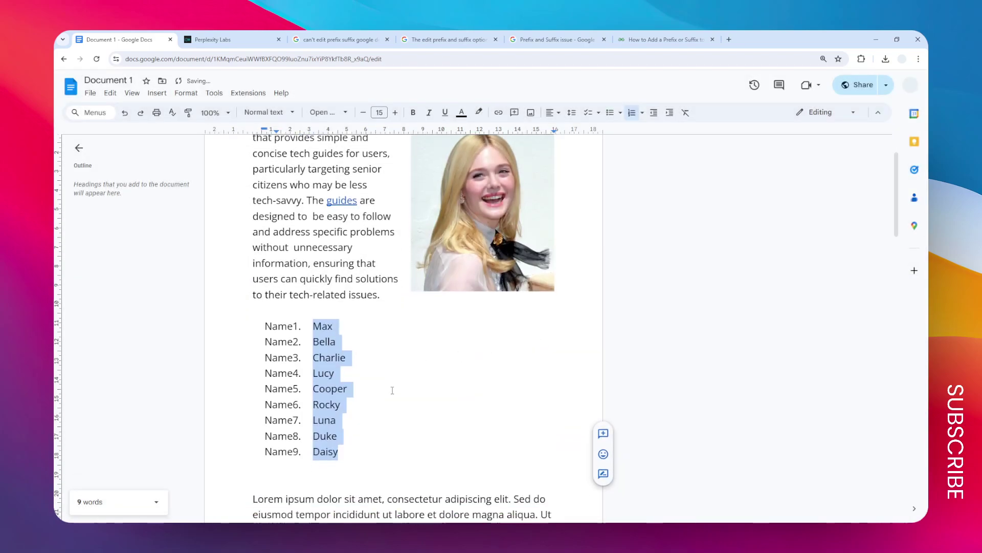
scroll(429, 345, down, 2)
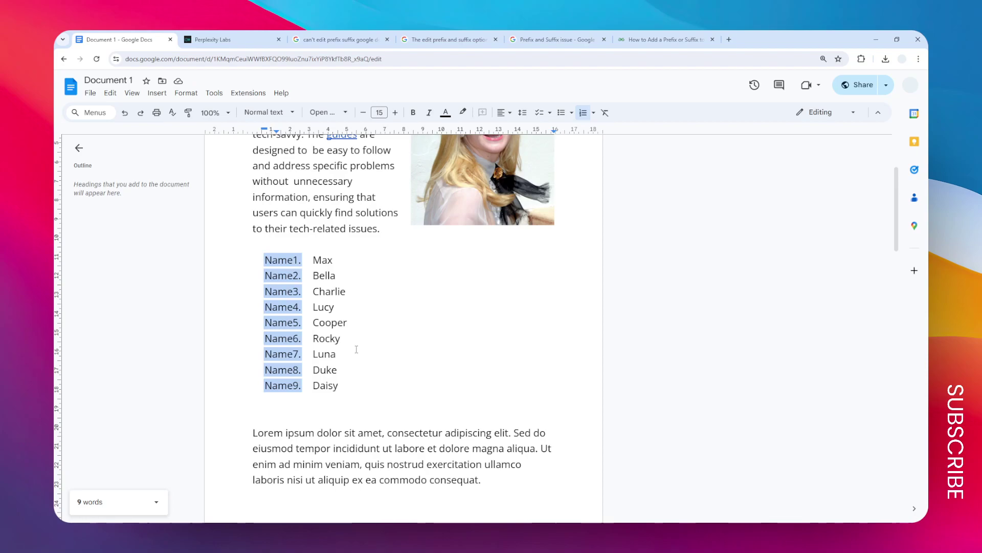
scroll(364, 340, up, 2)
scroll(384, 338, up, 2)
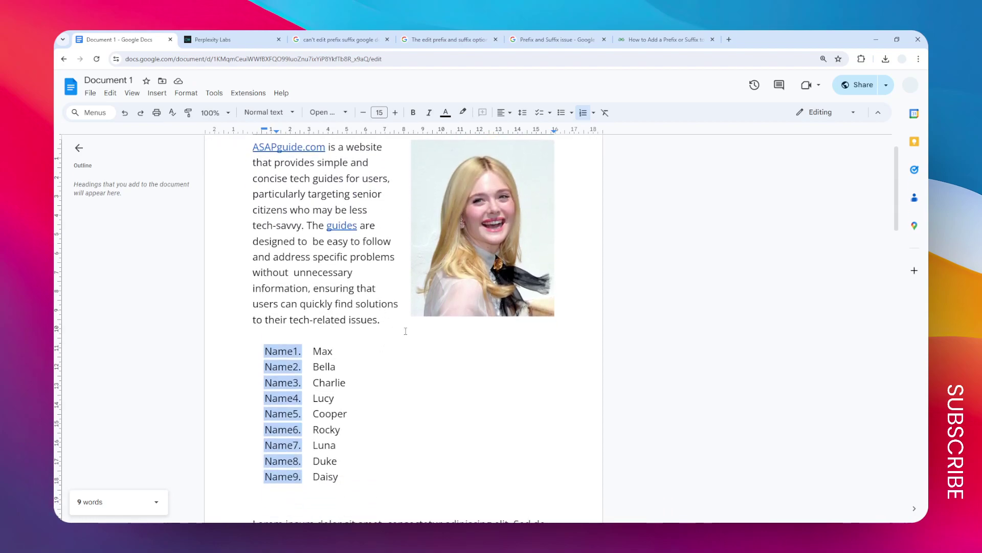